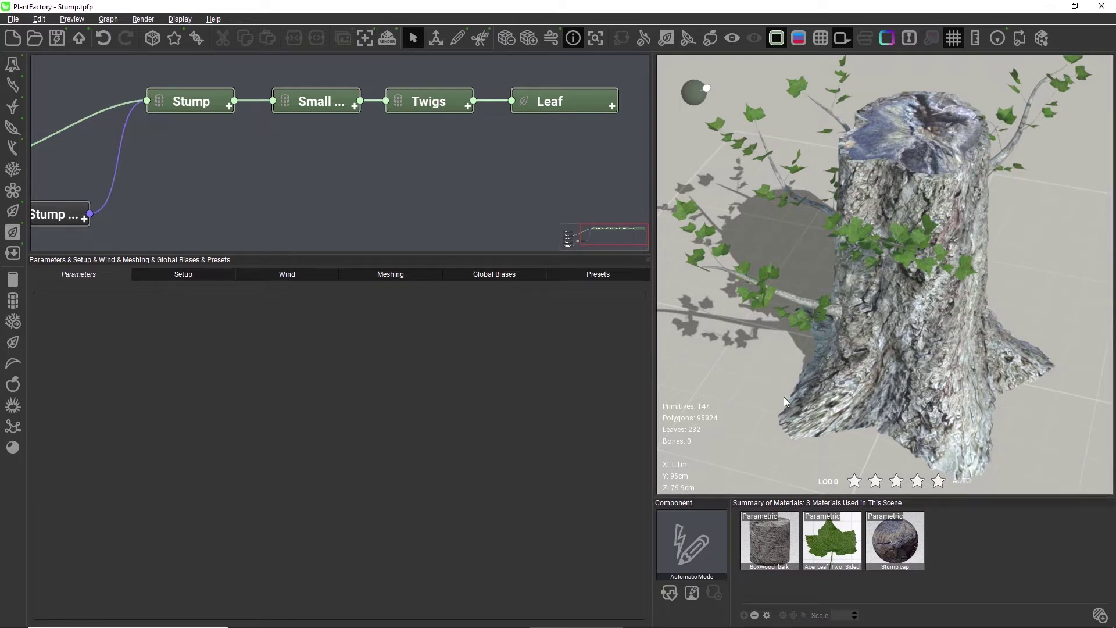
Orbit and zoom in around the stump to inspect its bark and branches
{"action": "left_click_drag", "start_coordinate": [808, 274], "coordinate": [817, 252]}
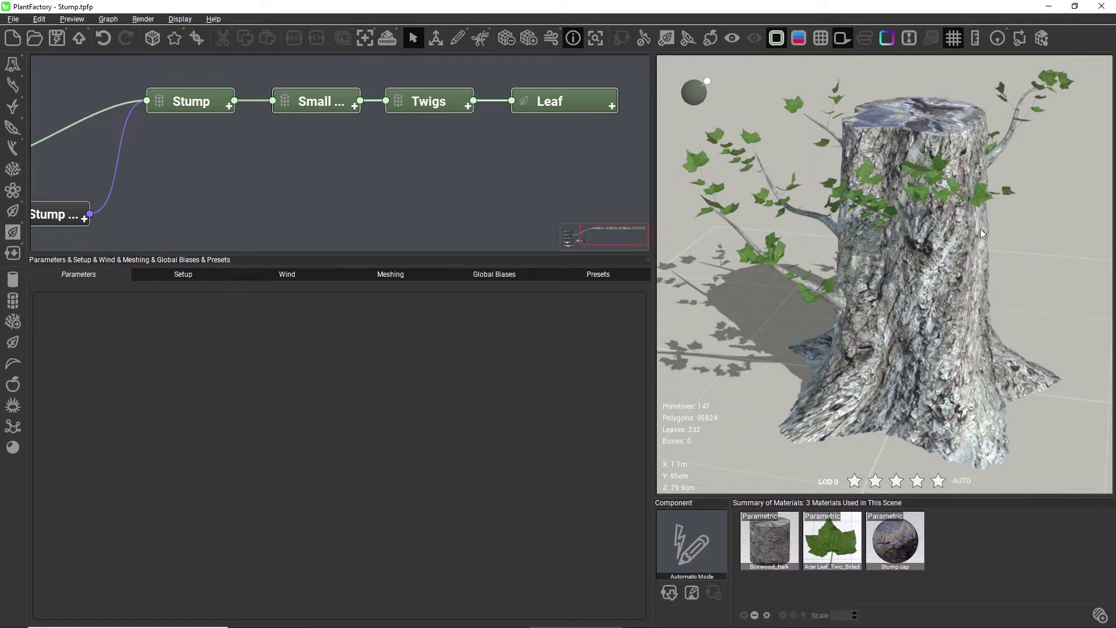
{"action": "left_click_drag", "start_coordinate": [812, 181], "coordinate": [934, 202]}
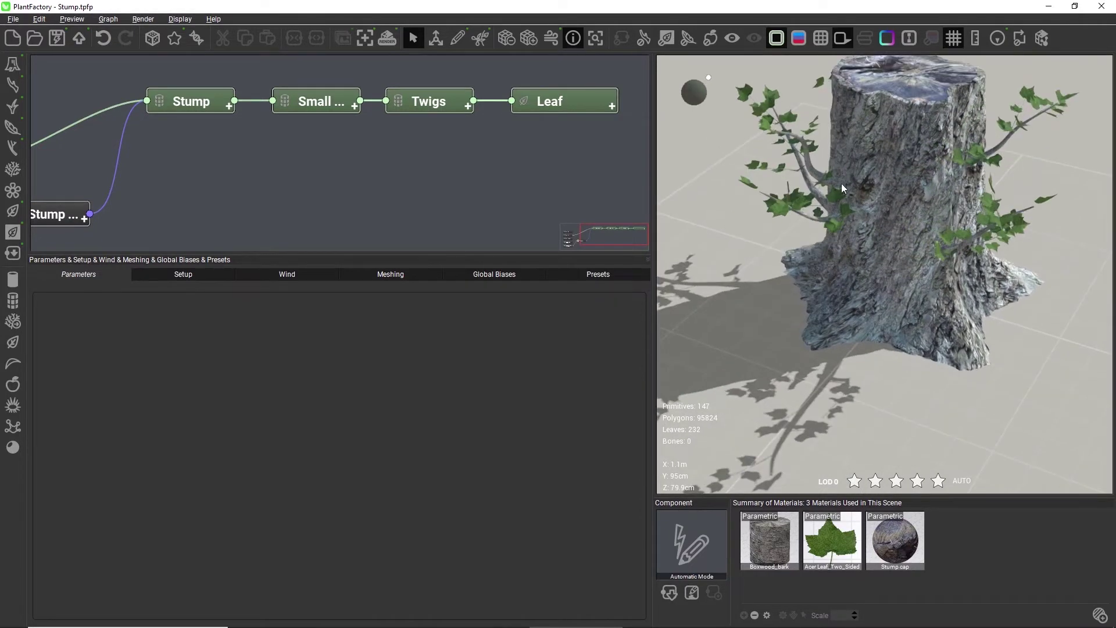
{"action": "left_click_drag", "start_coordinate": [814, 136], "coordinate": [814, 239]}
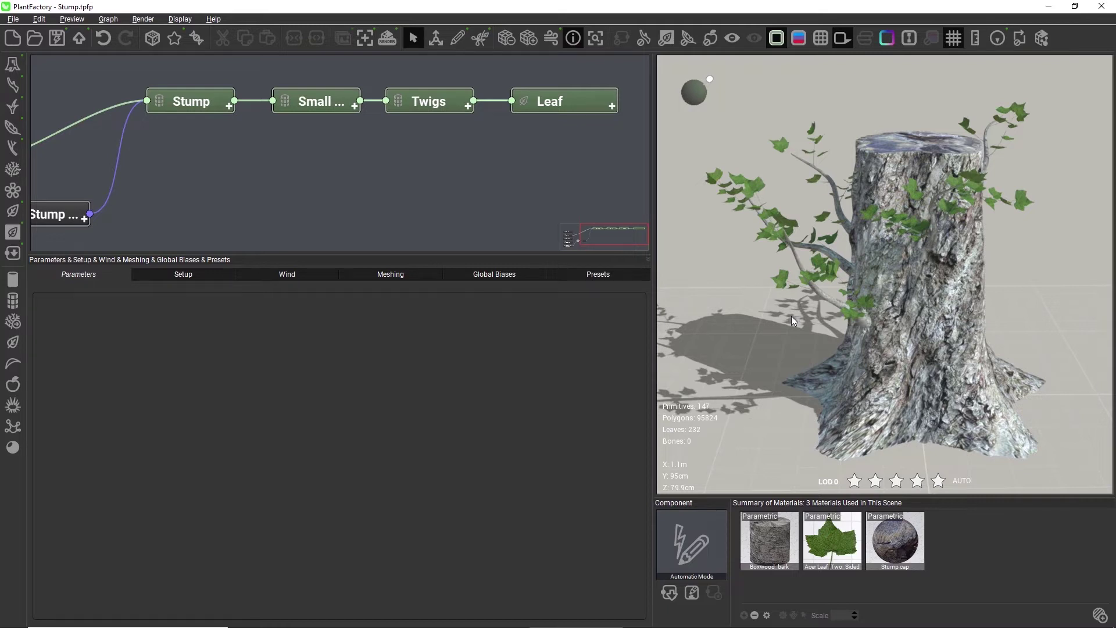
{"action": "right_click_drag", "start_coordinate": [791, 316], "coordinate": [762, 146]}
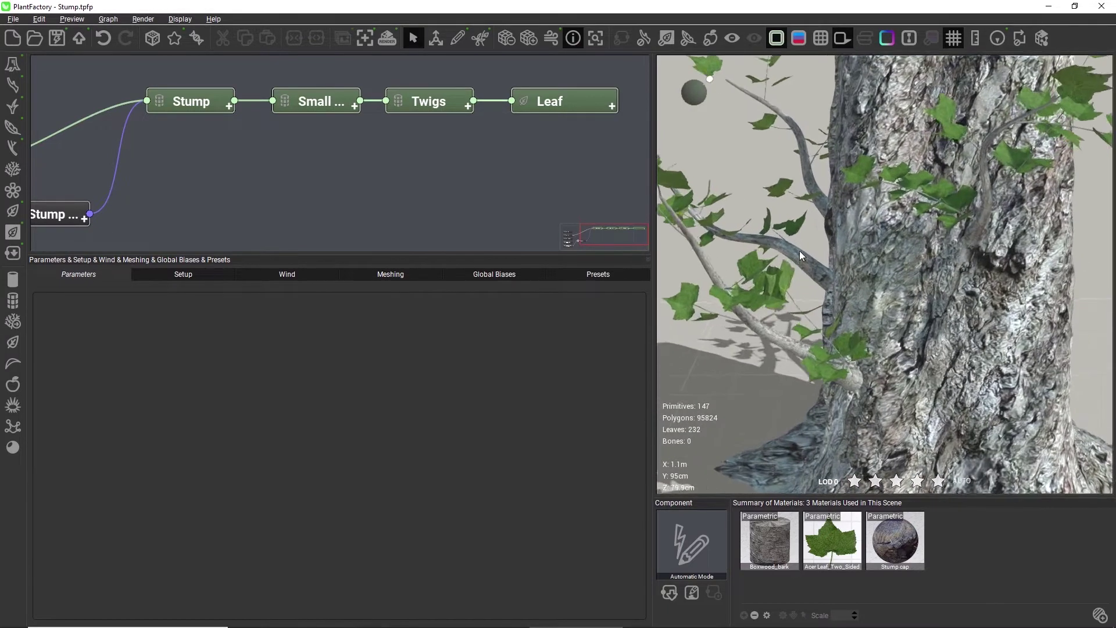
{"action": "left_click_drag", "start_coordinate": [796, 155], "coordinate": [758, 153]}
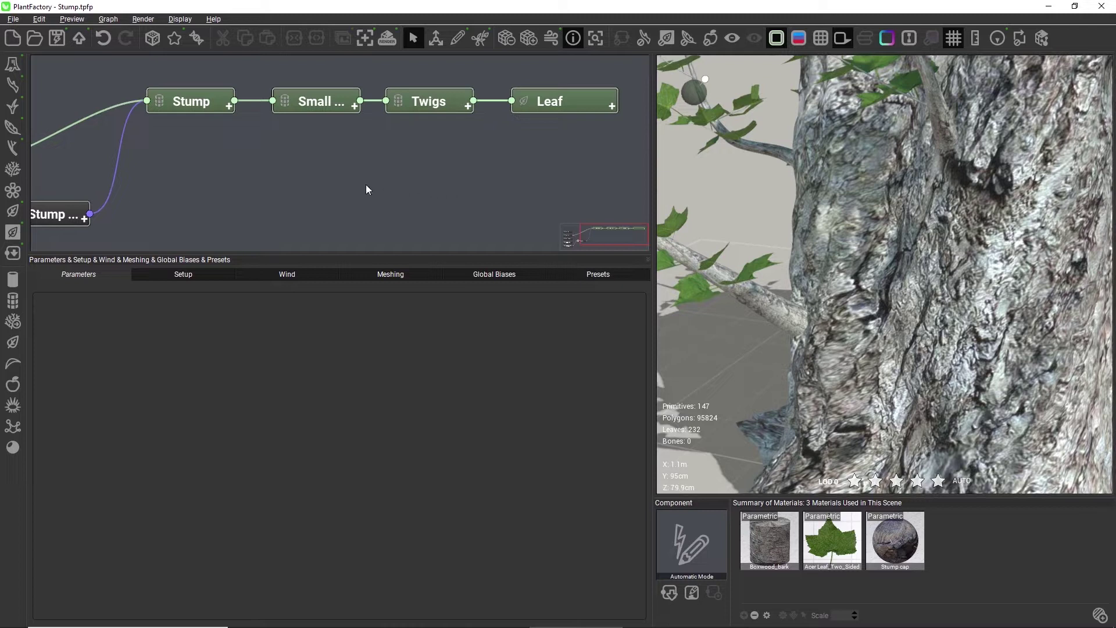
Select the Stump node, turn on wireframe display, and enable branch blending
{"action": "left_click", "coordinate": [177, 104]}
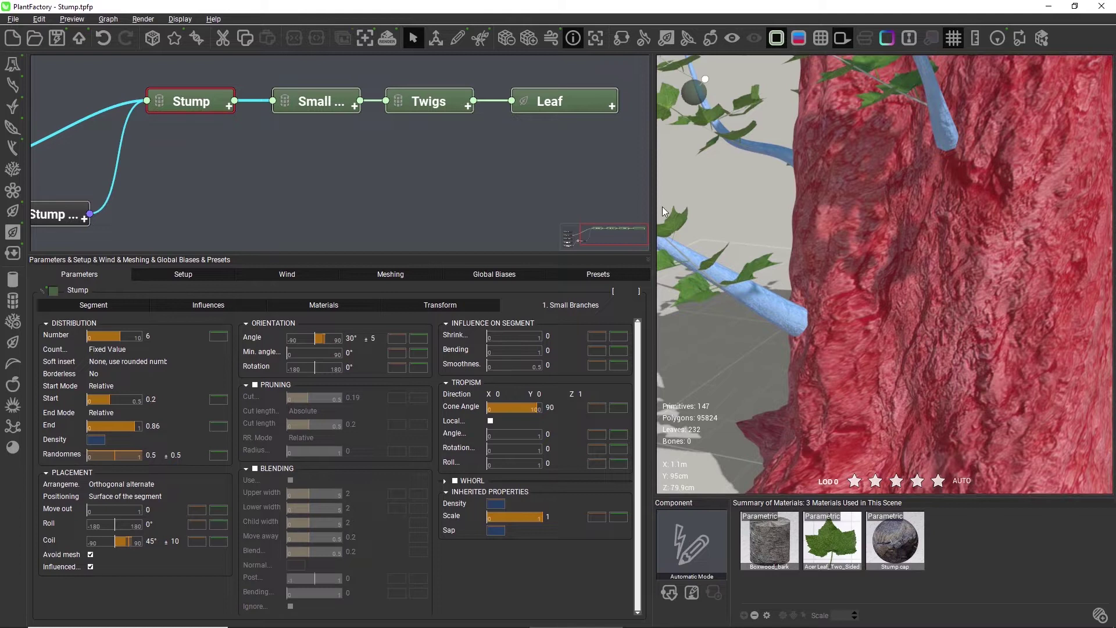
{"action": "left_click", "coordinate": [822, 40]}
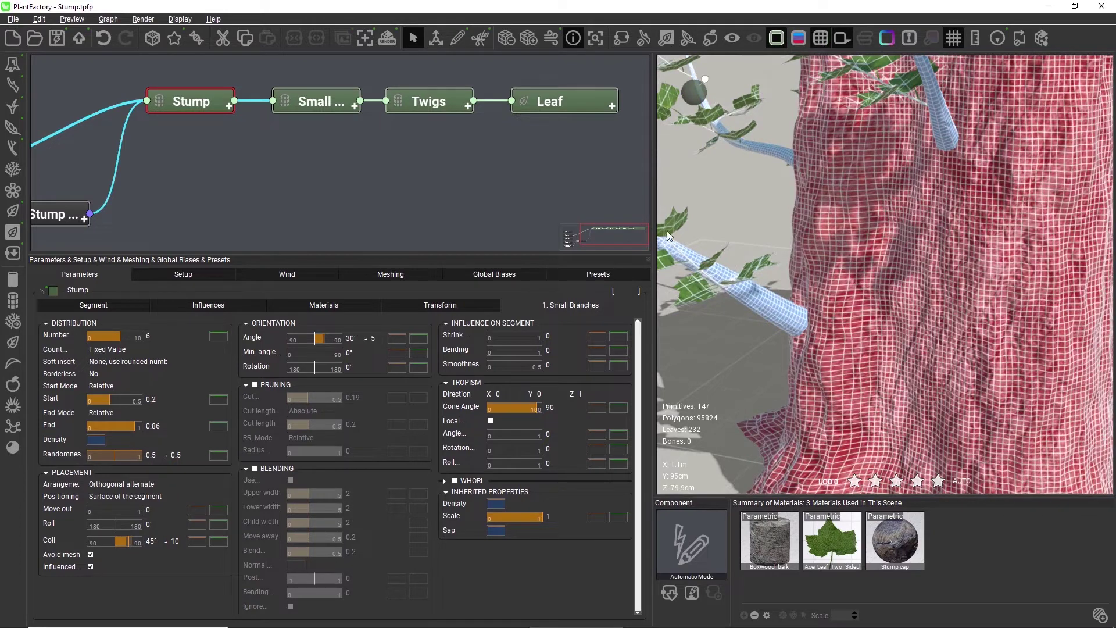
{"action": "left_click", "coordinate": [255, 468]}
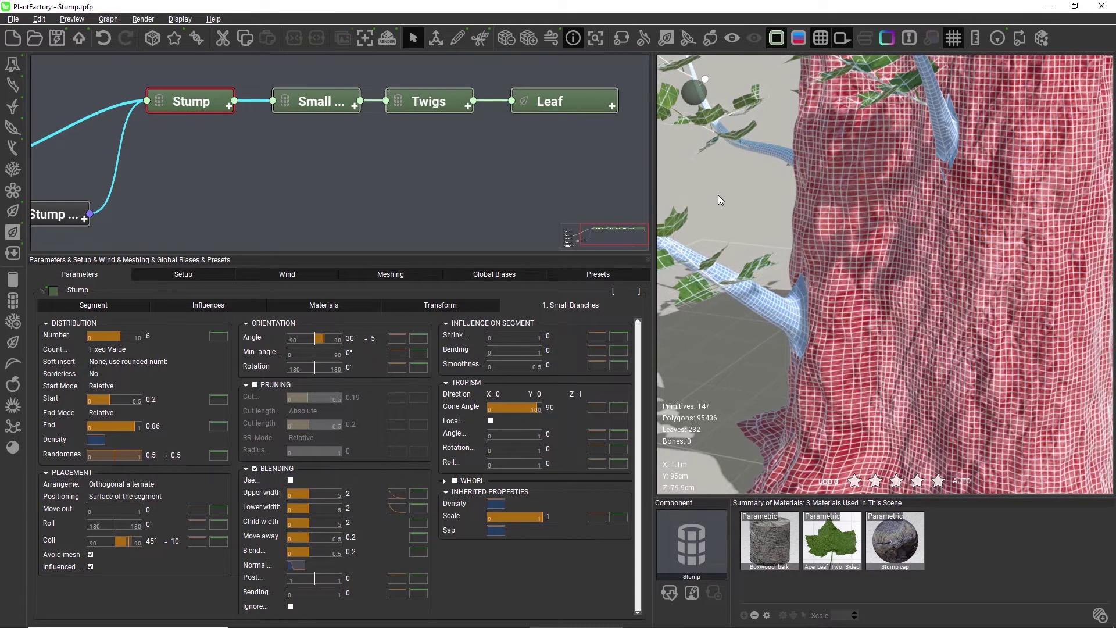
Zoom to a branch–trunk junction, set blending post to 0, and turn off Ignore
{"action": "mouse_move", "coordinate": [720, 194]}
{"action": "left_mouse_down"}
{"action": "mouse_move", "coordinate": [938, 173]}
{"action": "mouse_move", "coordinate": [1034, 196]}
{"action": "mouse_move", "coordinate": [964, 224]}
{"action": "mouse_move", "coordinate": [807, 212]}
{"action": "mouse_move", "coordinate": [847, 183]}
{"action": "mouse_move", "coordinate": [894, 187]}
{"action": "mouse_move", "coordinate": [762, 212]}
{"action": "mouse_move", "coordinate": [720, 205]}
{"action": "left_mouse_up"}
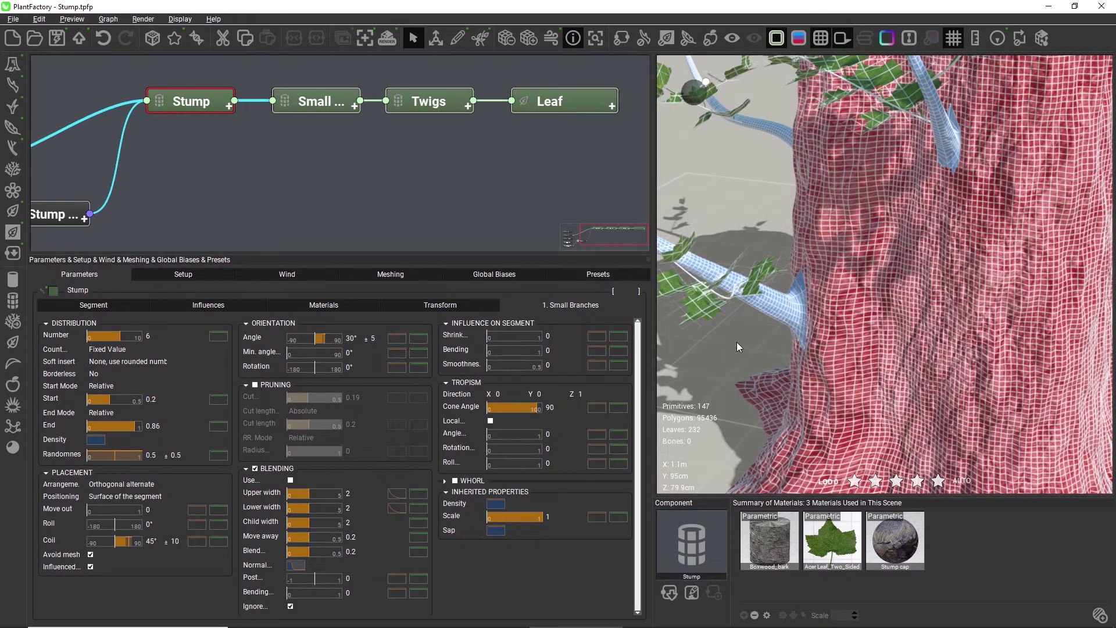
{"action": "left_click_drag", "start_coordinate": [738, 346], "coordinate": [945, 330]}
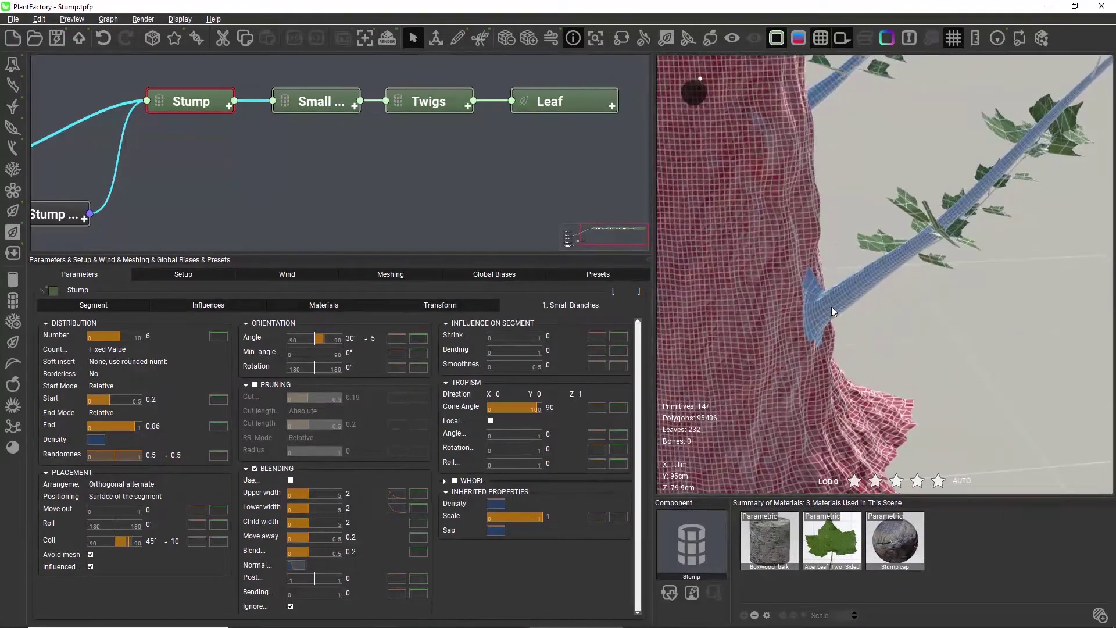
{"action": "right_click_drag", "start_coordinate": [832, 306], "coordinate": [811, 195]}
{"action": "left_click_drag", "start_coordinate": [810, 194], "coordinate": [829, 209]}
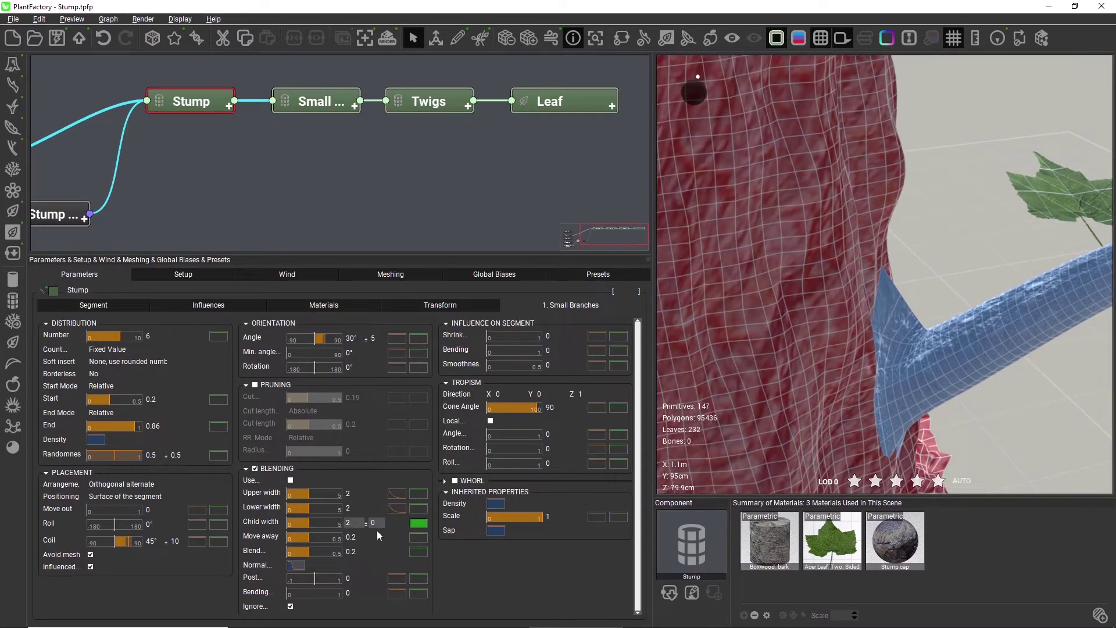
{"action": "left_click_drag", "start_coordinate": [321, 578], "coordinate": [321, 578]}
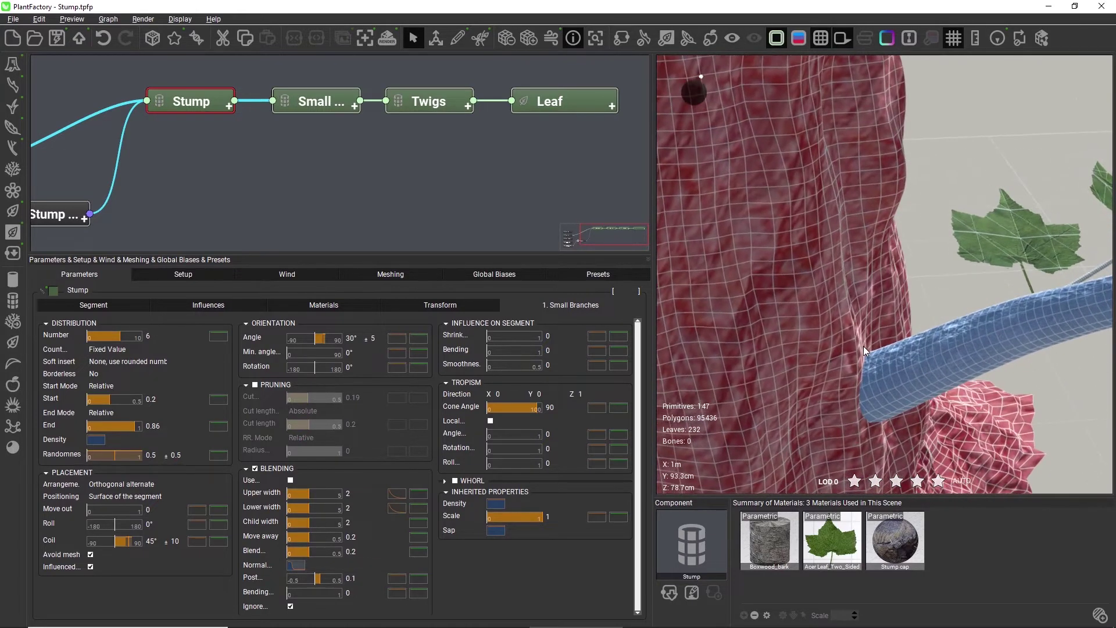
{"action": "left_click", "coordinate": [355, 578]}
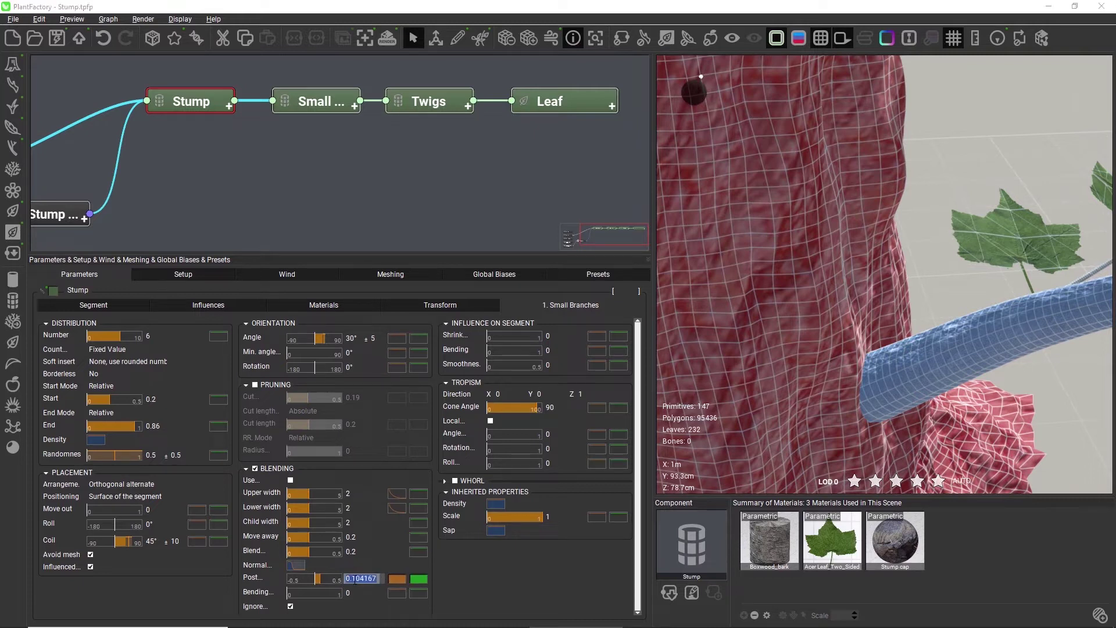
{"action": "type", "text": "0"}
{"action": "key", "text": "Return"}
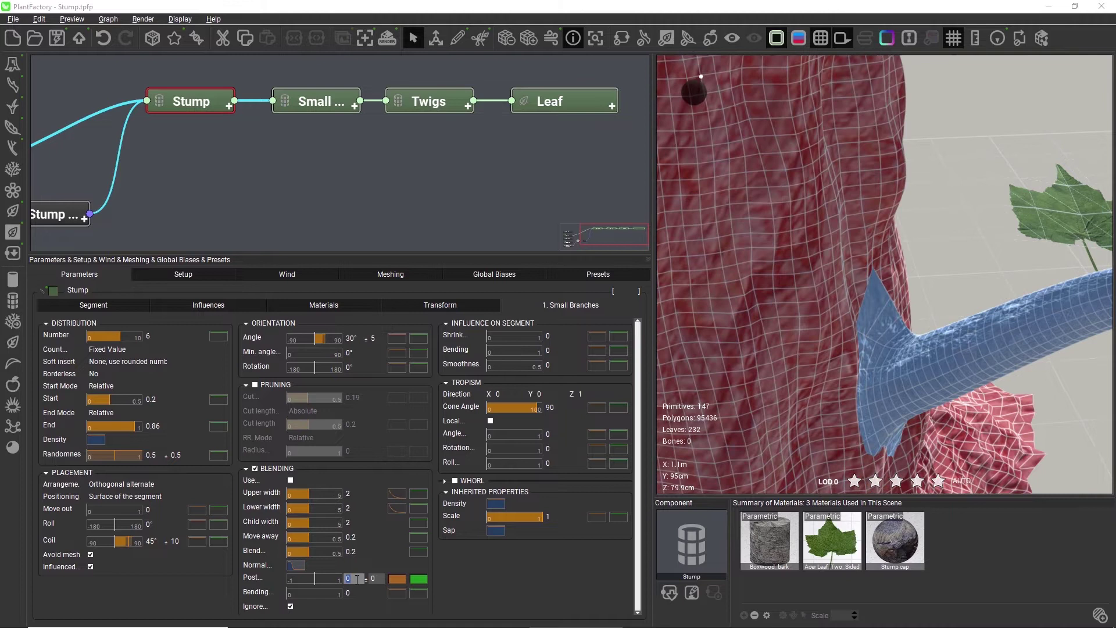
{"action": "left_click", "coordinate": [290, 607]}
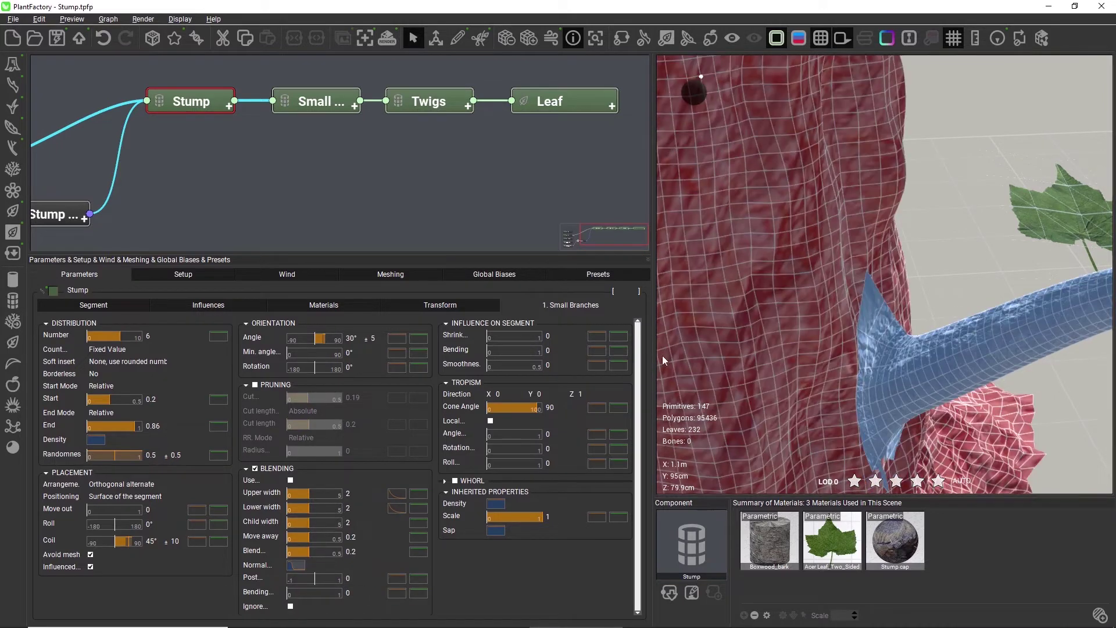
Raise the Stump branches' orientation angle to 82° and check the result in the preview
{"action": "left_click_drag", "start_coordinate": [898, 225], "coordinate": [740, 247]}
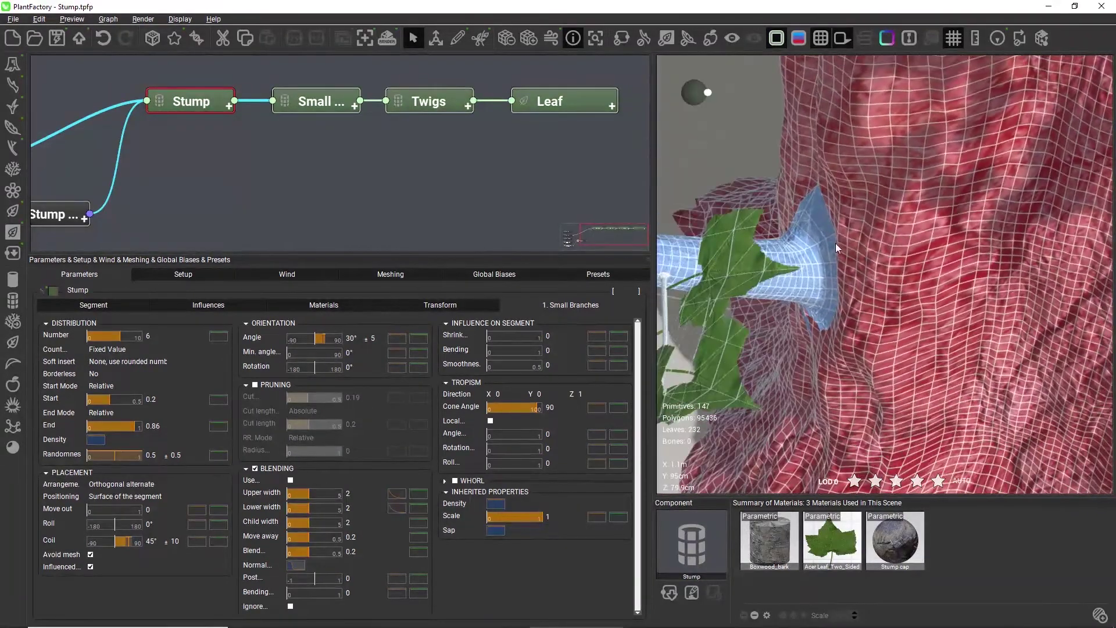
{"action": "mouse_move", "coordinate": [835, 242]}
{"action": "left_mouse_down"}
{"action": "mouse_move", "coordinate": [809, 221]}
{"action": "mouse_move", "coordinate": [805, 262]}
{"action": "mouse_move", "coordinate": [832, 249]}
{"action": "left_mouse_up"}
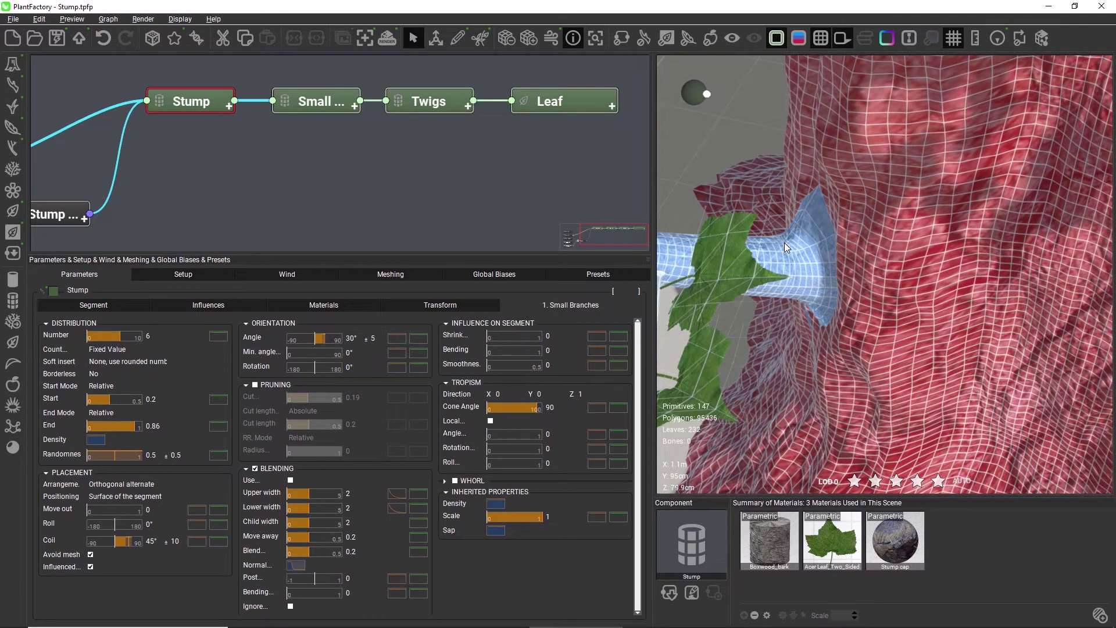
{"action": "scroll", "coordinate": [783, 243], "scroll_direction": "up", "scroll_amount": 6}
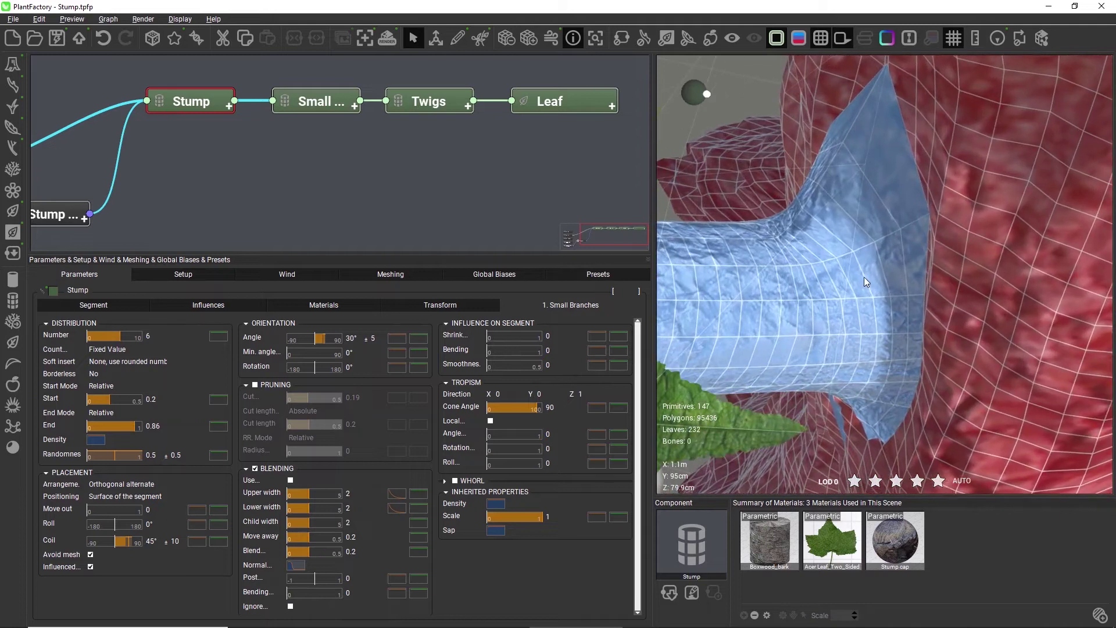
{"action": "left_click_drag", "start_coordinate": [865, 277], "coordinate": [842, 266]}
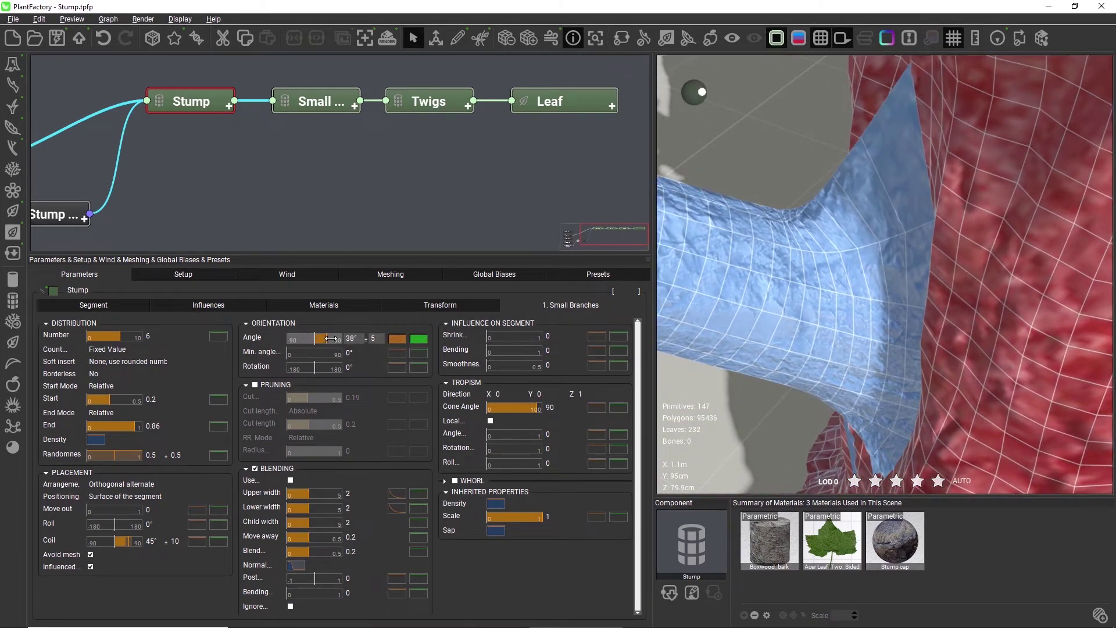
{"action": "left_click_drag", "start_coordinate": [330, 338], "coordinate": [342, 339]}
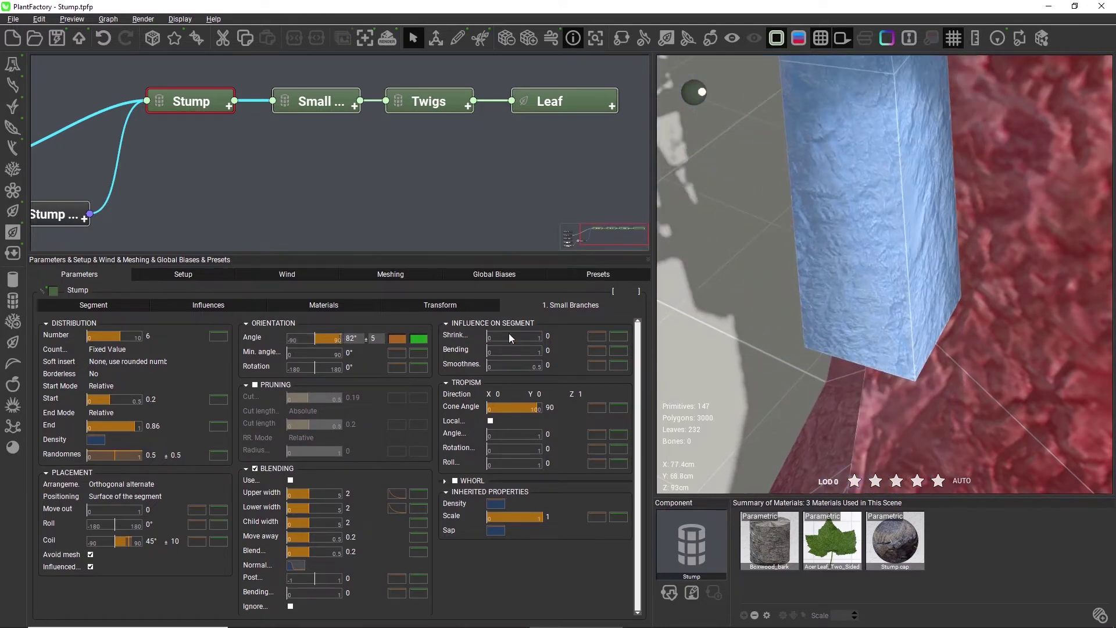
{"action": "left_click_drag", "start_coordinate": [797, 306], "coordinate": [795, 517]}
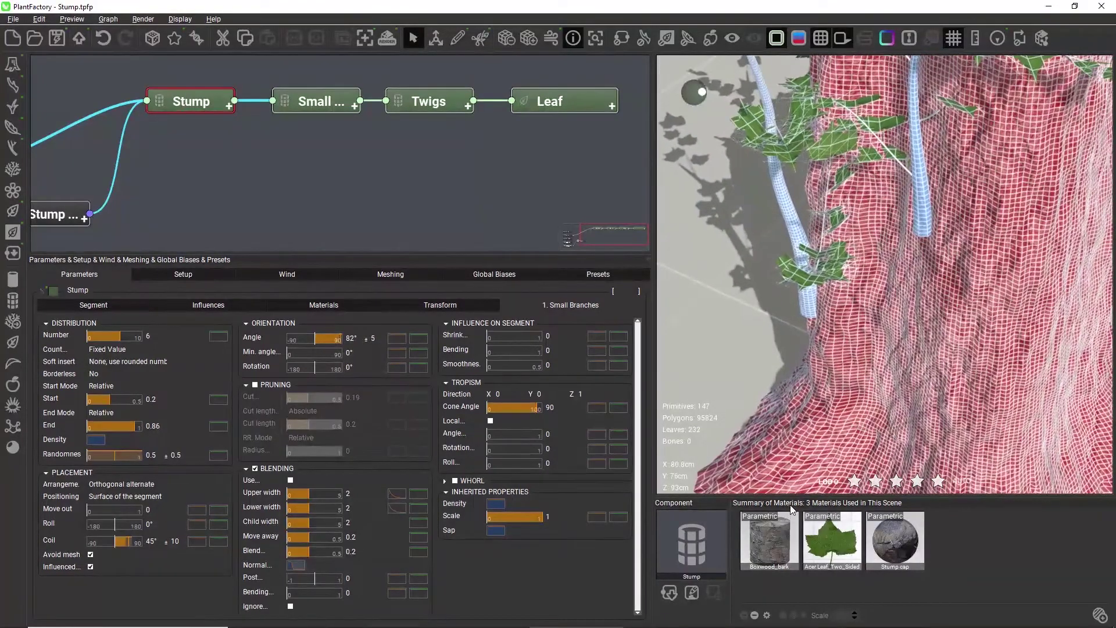
Increase the blending Bending value to 0.48, then zoom out to view the whole stump
{"action": "left_click_drag", "start_coordinate": [864, 337], "coordinate": [885, 272]}
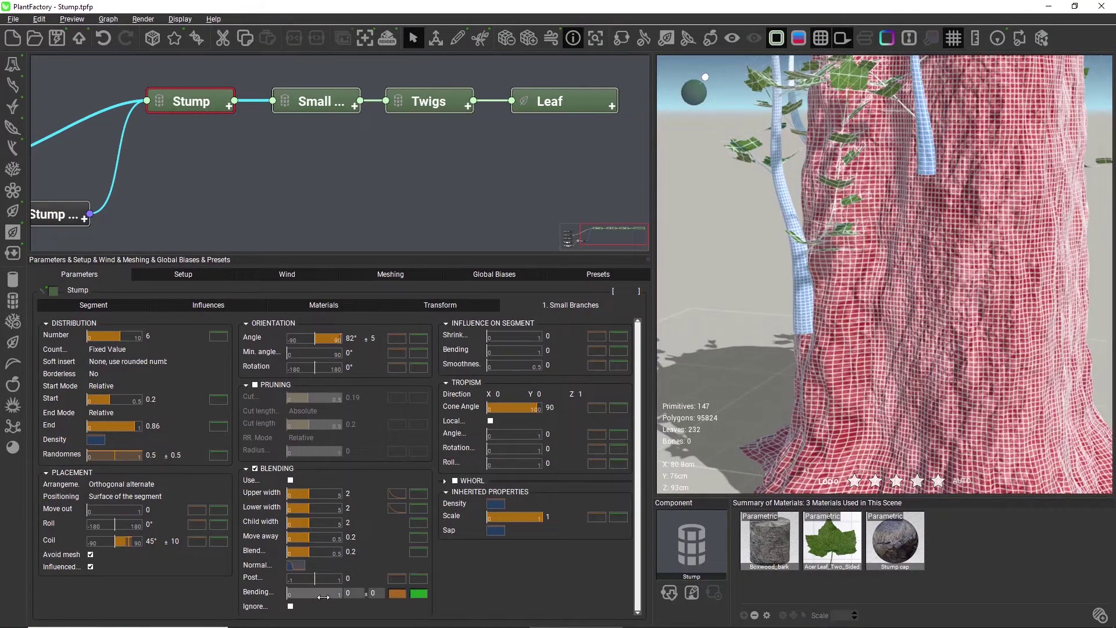
{"action": "left_click_drag", "start_coordinate": [289, 592], "coordinate": [314, 591]}
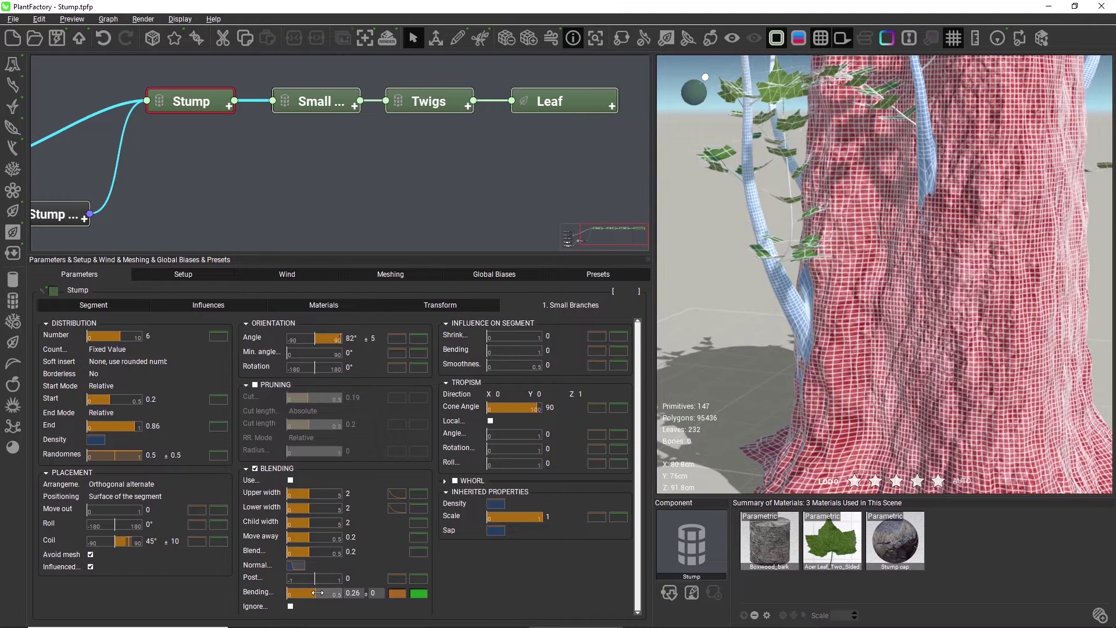
{"action": "left_click_drag", "start_coordinate": [318, 593], "coordinate": [343, 594]}
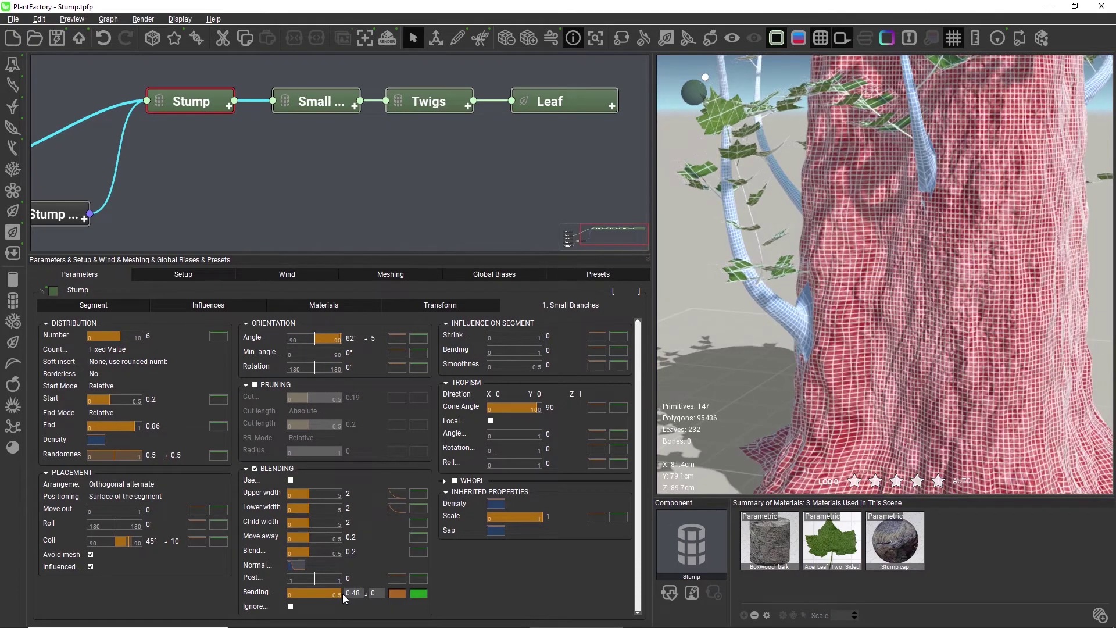
{"action": "scroll", "coordinate": [812, 322], "scroll_direction": "down", "scroll_amount": 5}
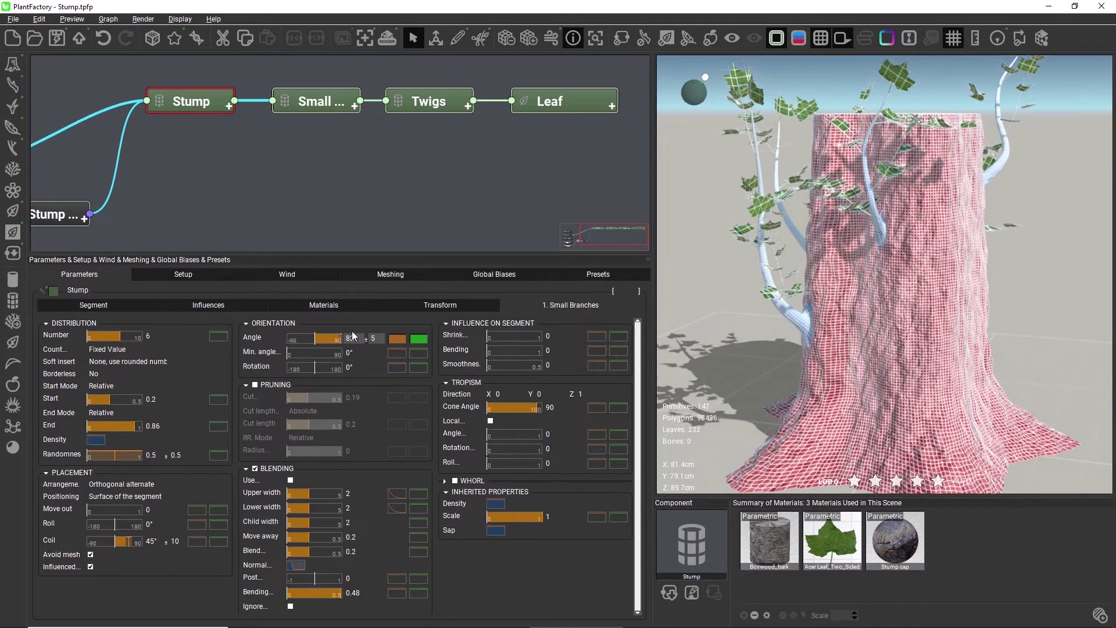
Set the branch orientation angle to 30°
{"action": "double_click", "coordinate": [353, 339]}
{"action": "type", "text": "30"}
{"action": "key", "text": "Return"}
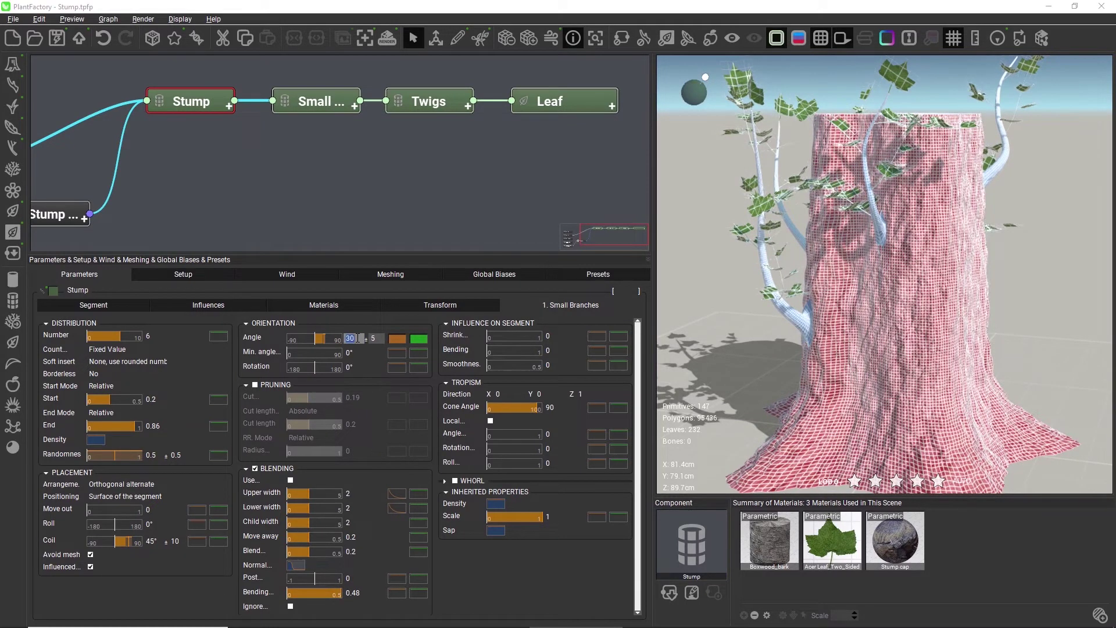
Reset blending Bending to 0, then raise it to 0.71
{"action": "double_click", "coordinate": [352, 593]}
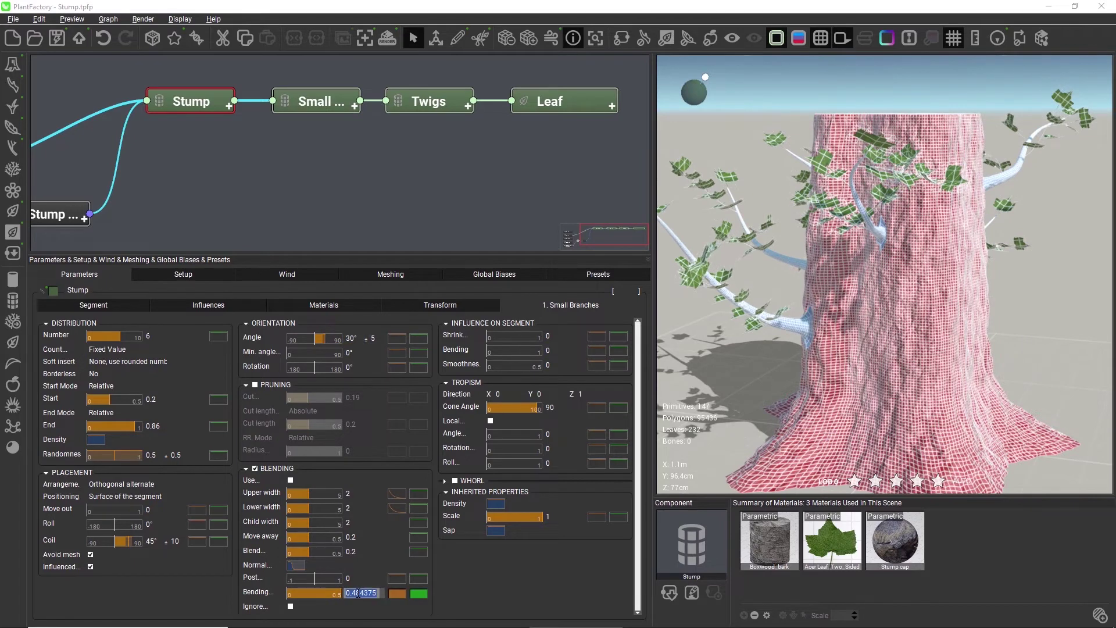
{"action": "type", "text": "0"}
{"action": "key", "text": "Return"}
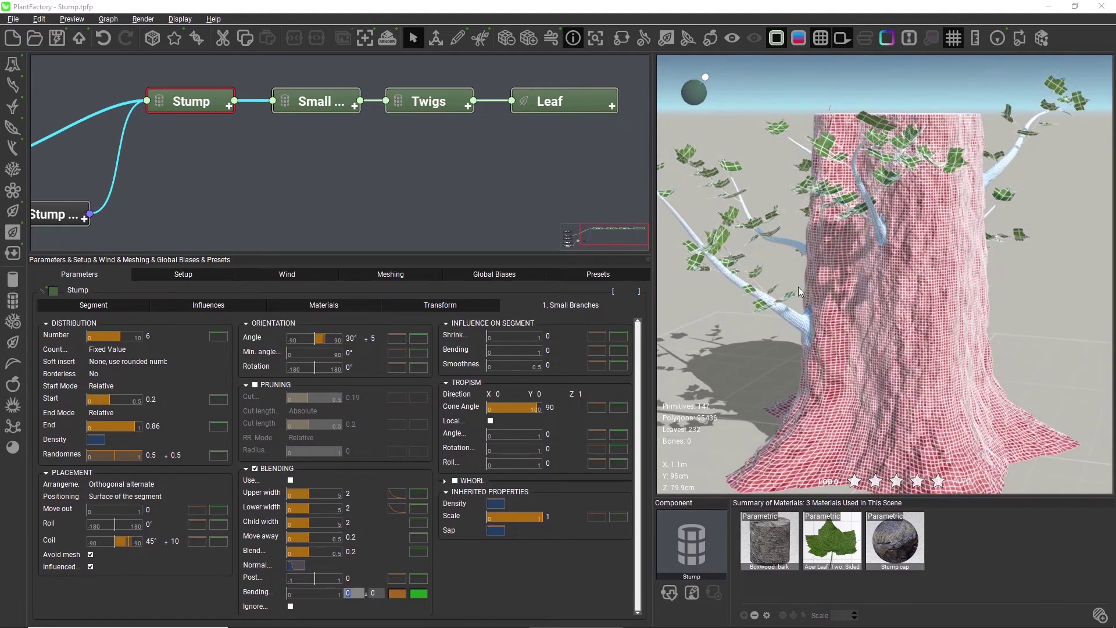
{"action": "scroll", "coordinate": [808, 330], "scroll_direction": "up", "scroll_amount": 5}
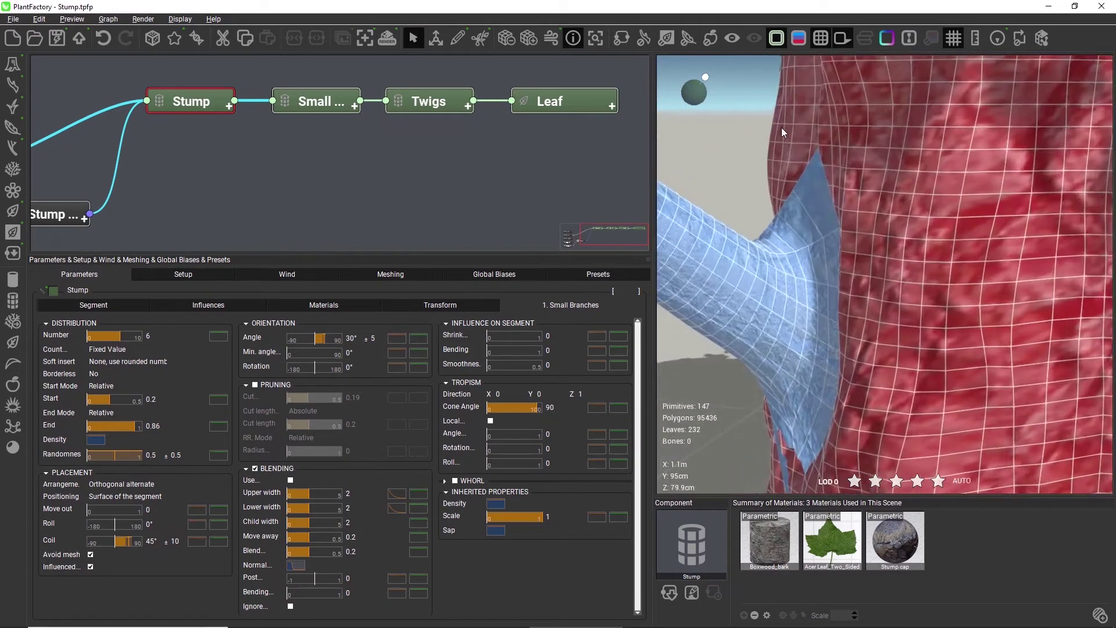
{"action": "left_click_drag", "start_coordinate": [765, 267], "coordinate": [750, 289]}
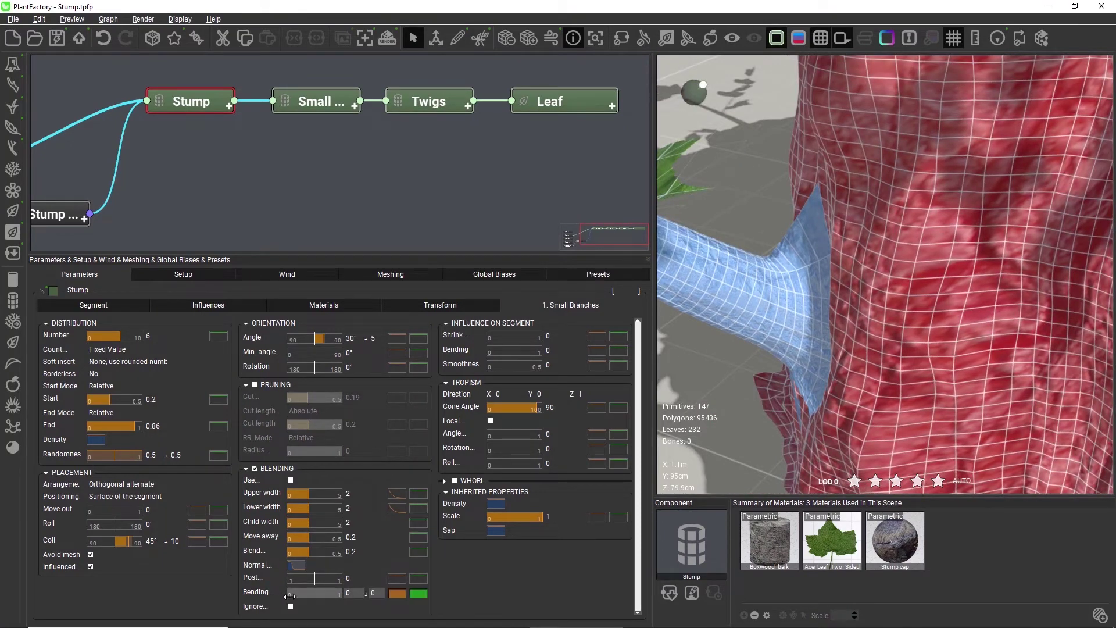
{"action": "left_click_drag", "start_coordinate": [289, 593], "coordinate": [329, 588]}
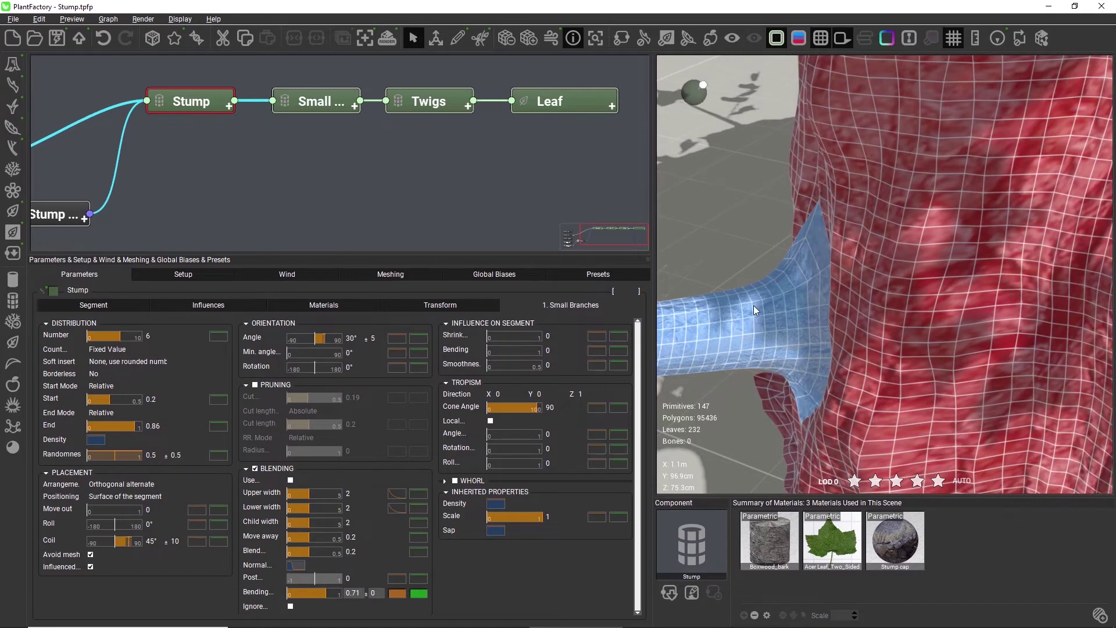
Turn off wireframe and deselect the Stump node to view the textured, leafy stump
{"action": "left_click_drag", "start_coordinate": [754, 305], "coordinate": [690, 524]}
{"action": "left_click", "coordinate": [883, 38]}
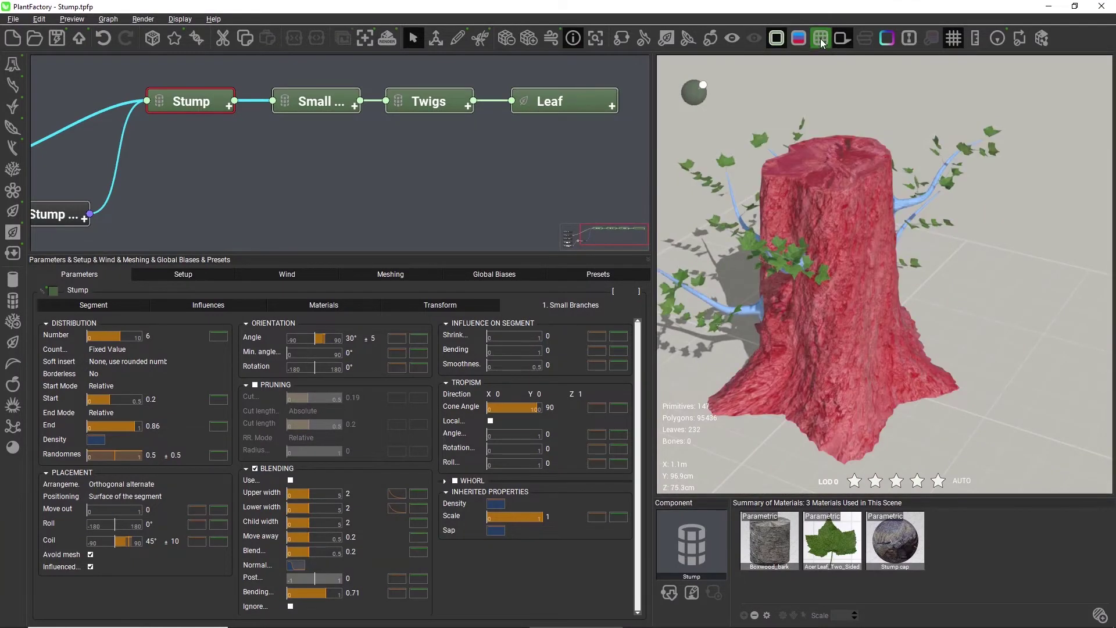
{"action": "left_click_drag", "start_coordinate": [801, 248], "coordinate": [889, 246]}
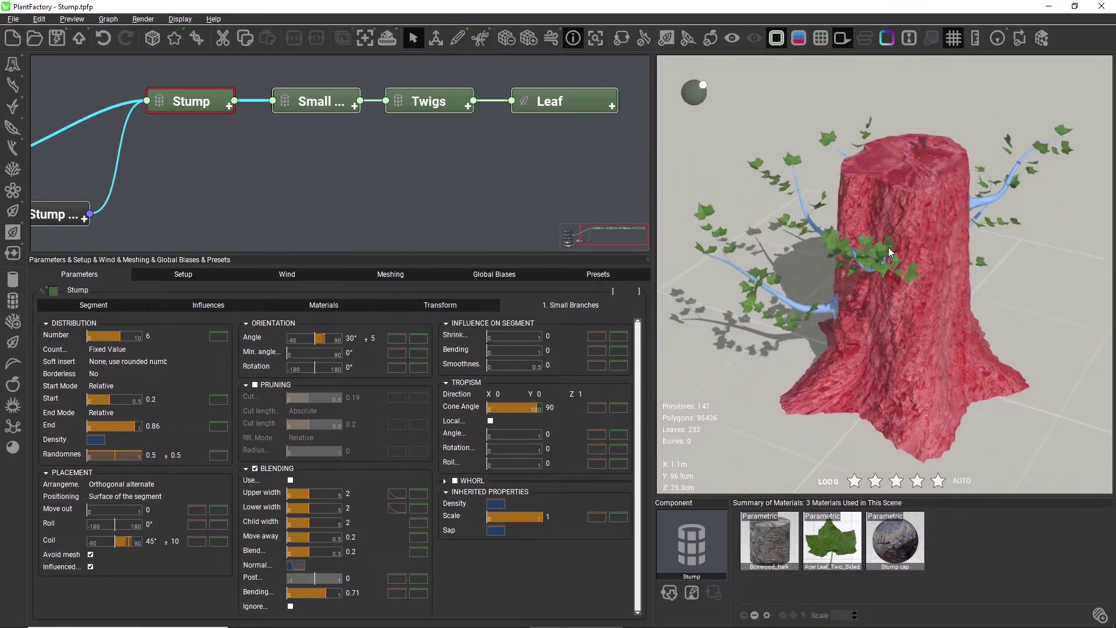
{"action": "left_click", "coordinate": [616, 182]}
{"action": "left_click_drag", "start_coordinate": [774, 201], "coordinate": [788, 223]}
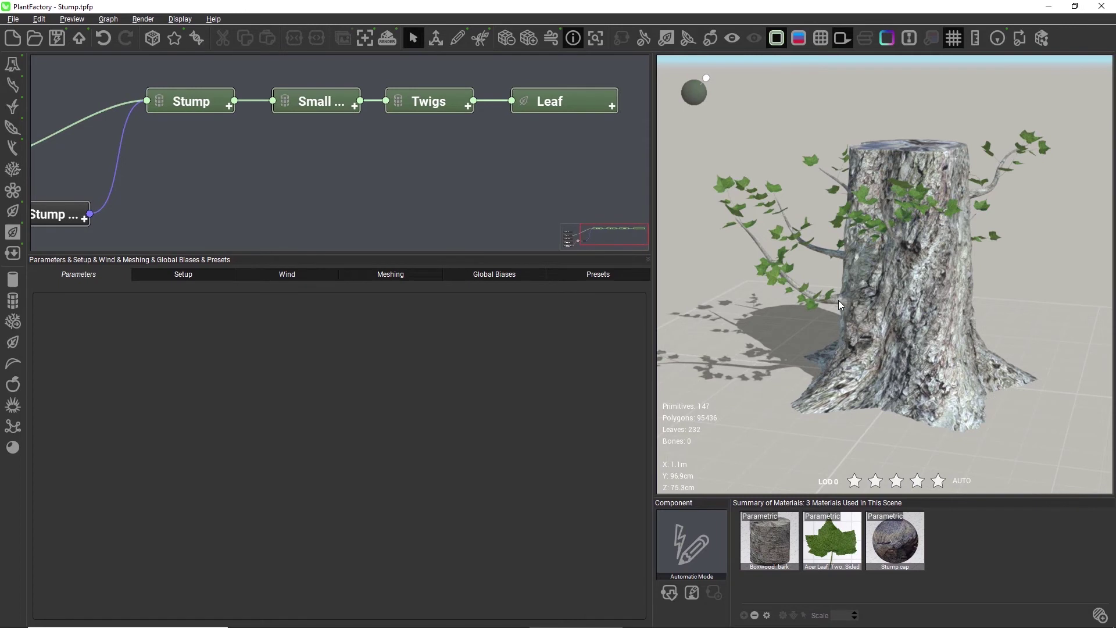
{"action": "scroll", "coordinate": [838, 301], "scroll_direction": "up", "scroll_amount": 2}
{"action": "mouse_move", "coordinate": [813, 267]}
{"action": "left_mouse_down"}
{"action": "mouse_move", "coordinate": [909, 256]}
{"action": "mouse_move", "coordinate": [927, 302]}
{"action": "mouse_move", "coordinate": [917, 333]}
{"action": "mouse_move", "coordinate": [830, 332]}
{"action": "mouse_move", "coordinate": [792, 302]}
{"action": "mouse_move", "coordinate": [815, 253]}
{"action": "left_mouse_up"}
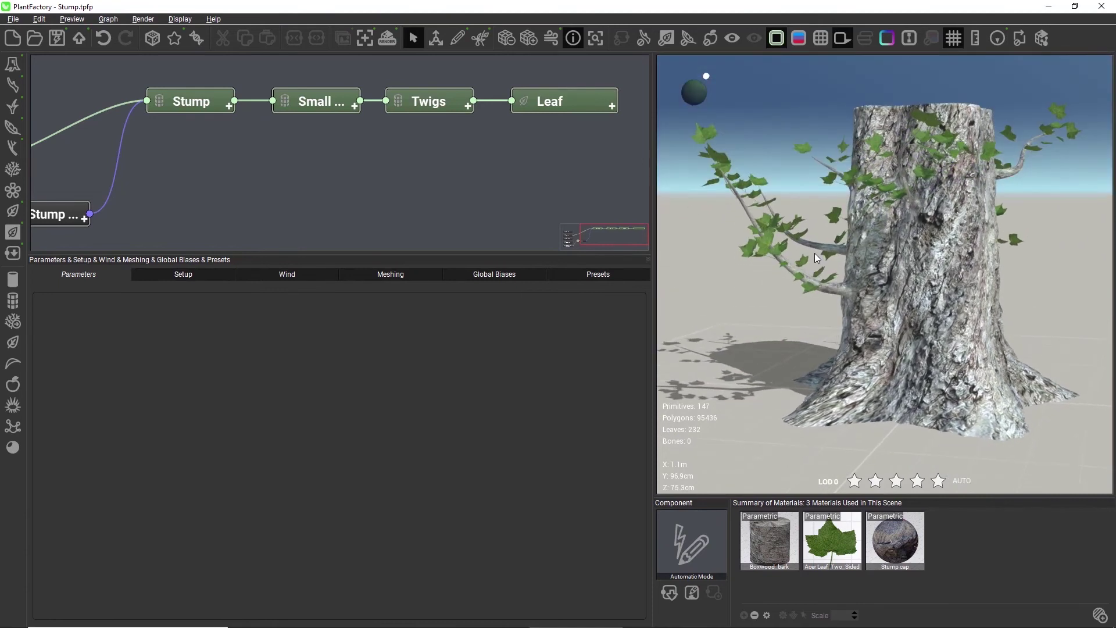